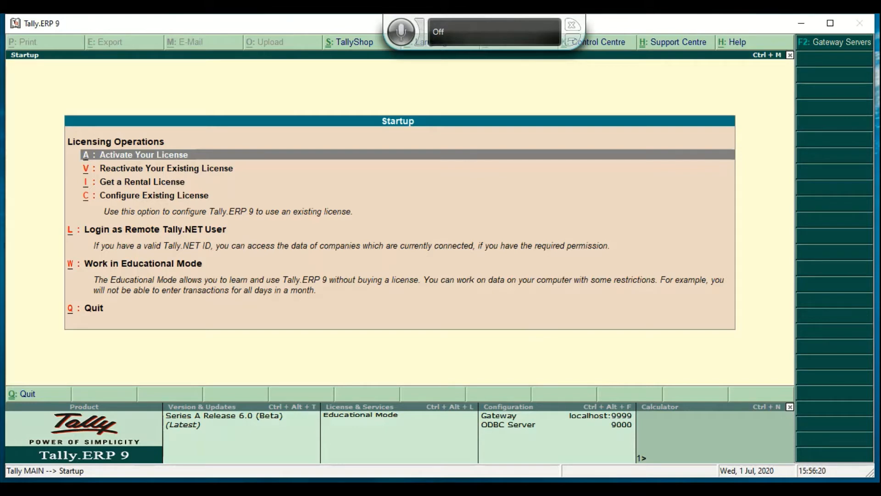
Start working in Educational Mode from the startup options.
{"action": "key", "text": "Down"}
{"action": "key", "text": "Down"}
{"action": "key", "text": "Down"}
{"action": "key", "text": "Down"}
{"action": "key", "text": "Down"}
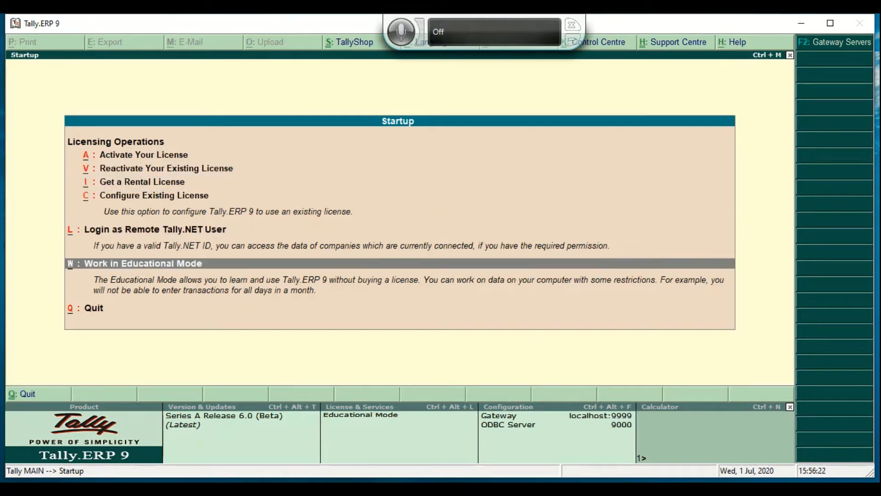
{"action": "key", "text": "Return"}
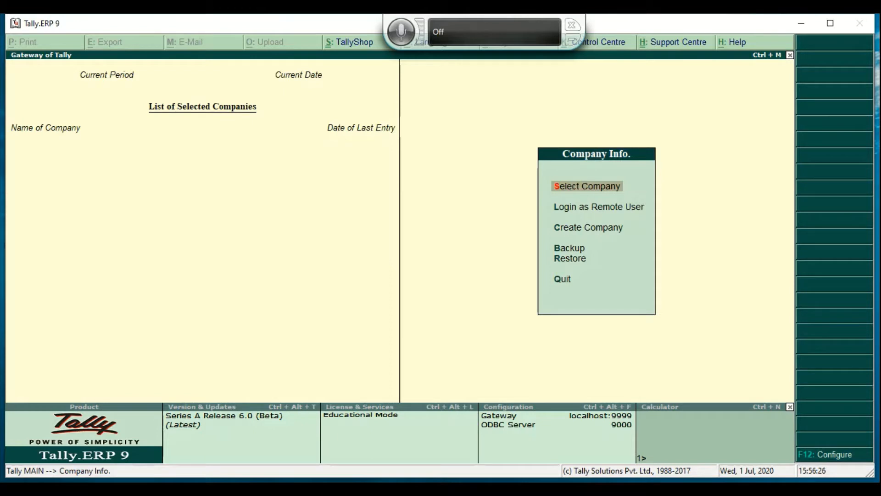
{"action": "key", "text": "Down"}
{"action": "key", "text": "Down"}
{"action": "key", "text": "Down"}
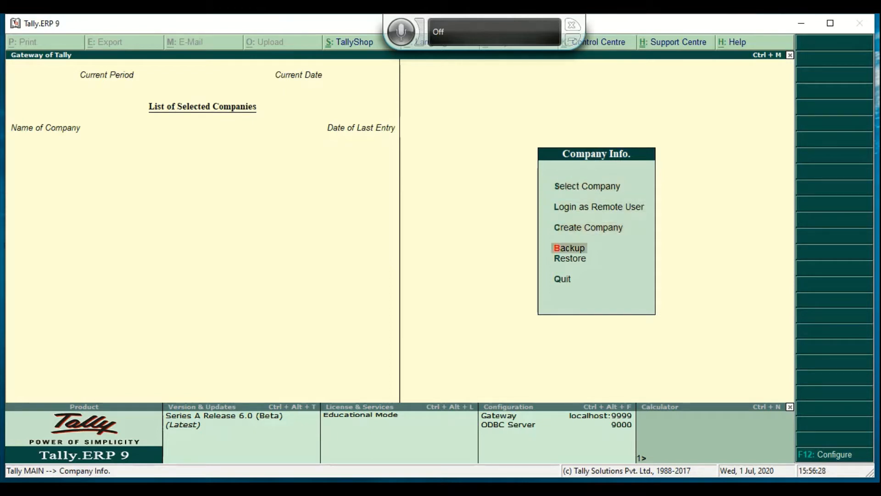
{"action": "key", "text": "Up"}
{"action": "key", "text": "Up"}
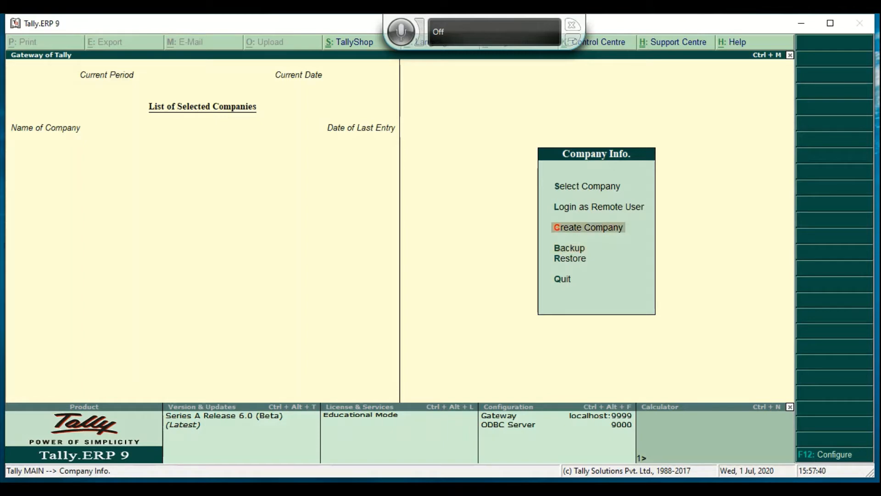
{"action": "key", "text": "Up"}
{"action": "key", "text": "Up"}
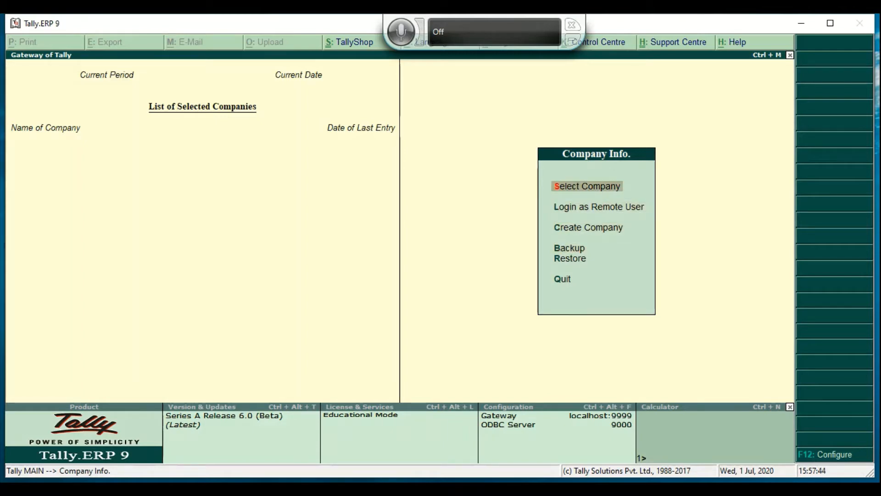
Open the company backup form and keep C:\Tally.ERP9\Data as the source.
{"action": "key", "text": "Down"}
{"action": "key", "text": "Down"}
{"action": "key", "text": "Down"}
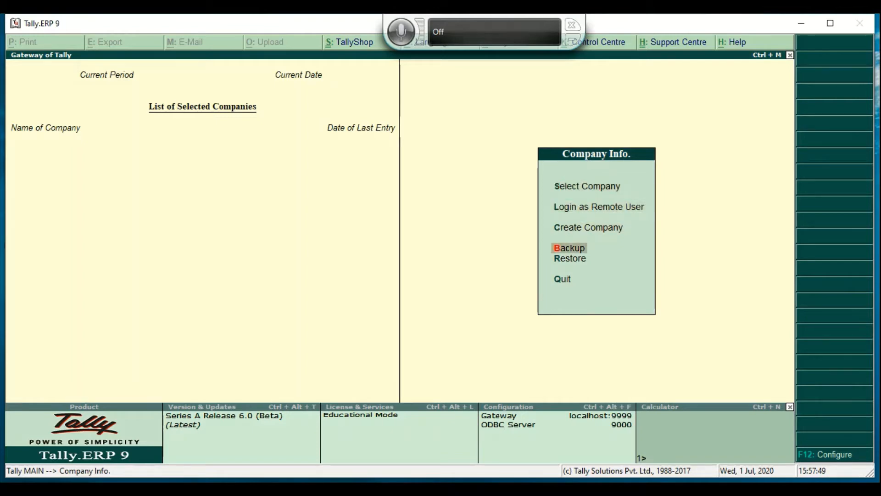
{"action": "key", "text": "Return"}
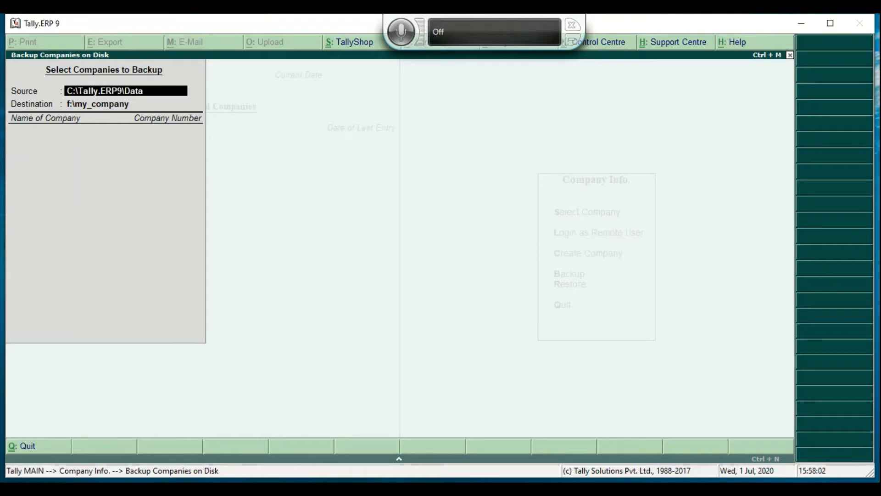
{"action": "key", "text": "Return"}
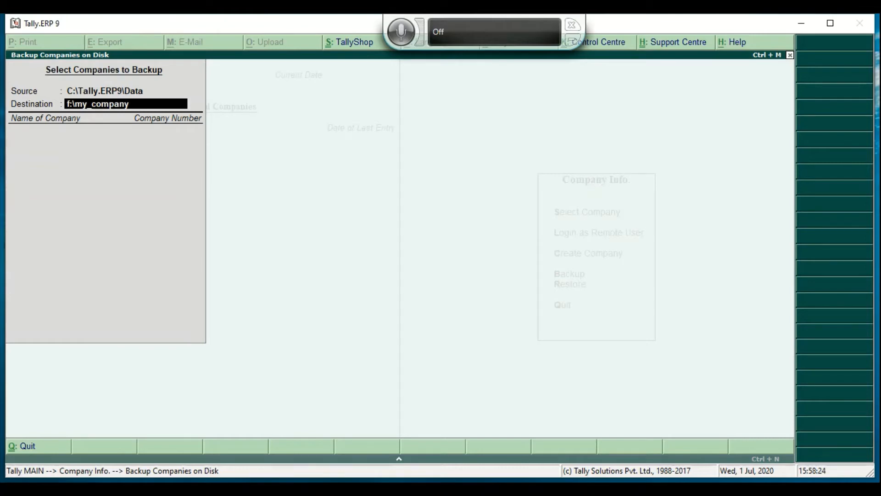
Check the drives available on this computer in File Explorer, and return to the Tally.ERP 9 backup form.
{"action": "left_click", "coordinate": [801, 23]}
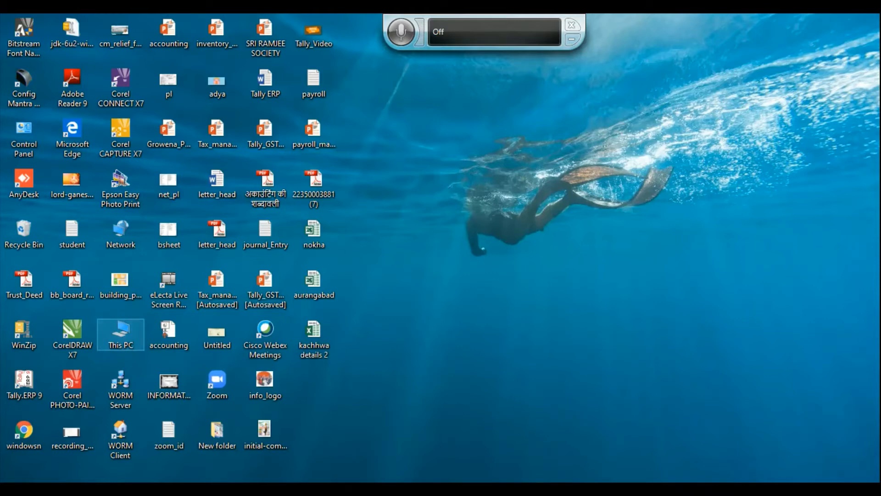
{"action": "double_click", "coordinate": [121, 332]}
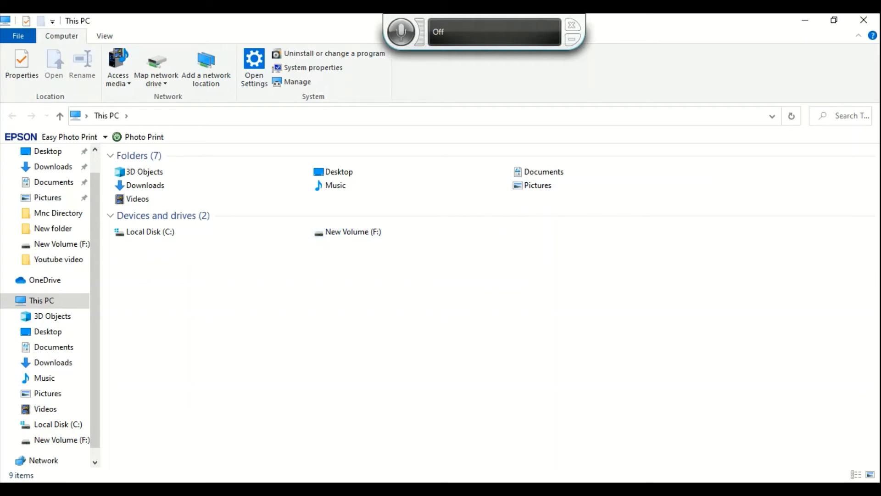
{"action": "left_click", "coordinate": [805, 19]}
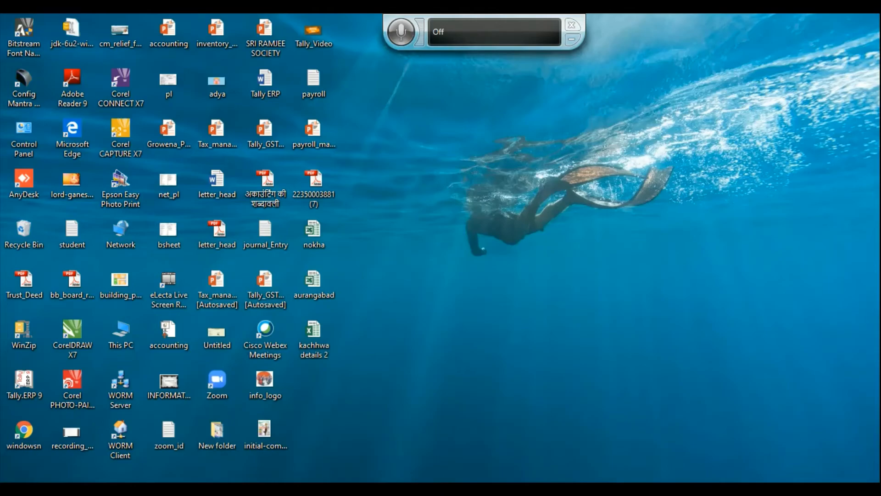
{"action": "key", "text": "alt+Tab"}
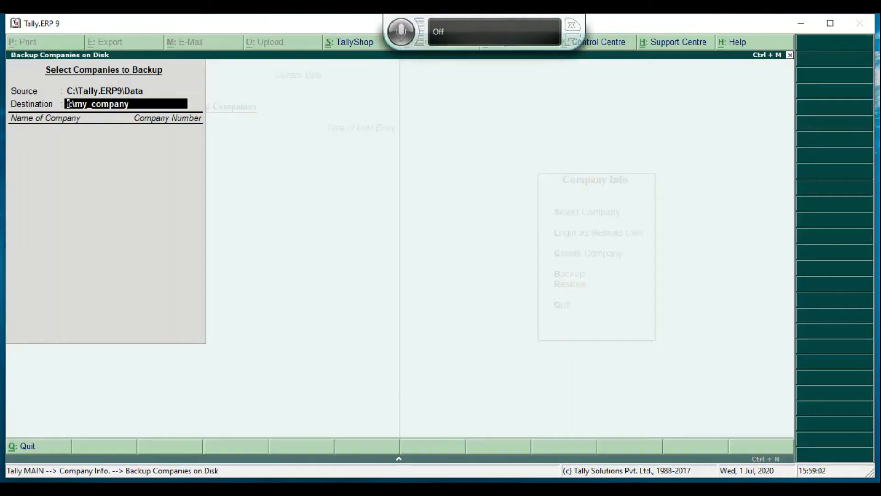
Set the backup destination to F:\my_Data.
{"action": "key", "text": "BackSpace"}
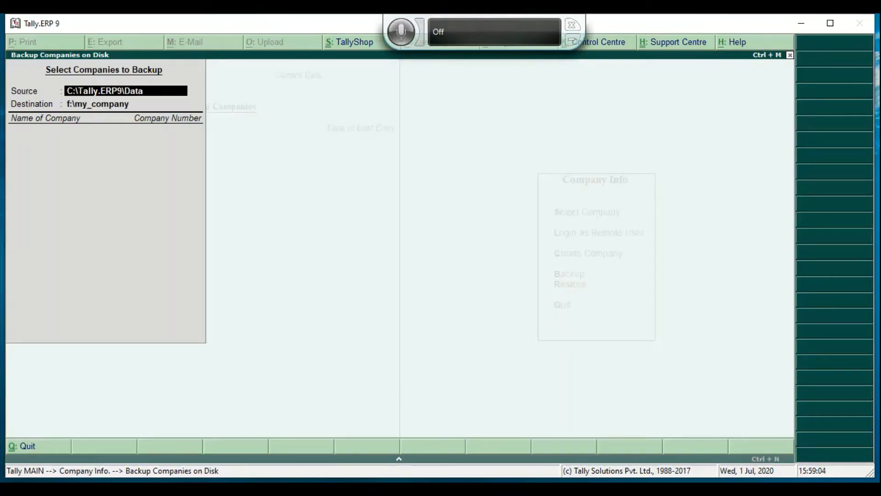
{"action": "key", "text": "Return"}
{"action": "key", "text": "BackSpace"}
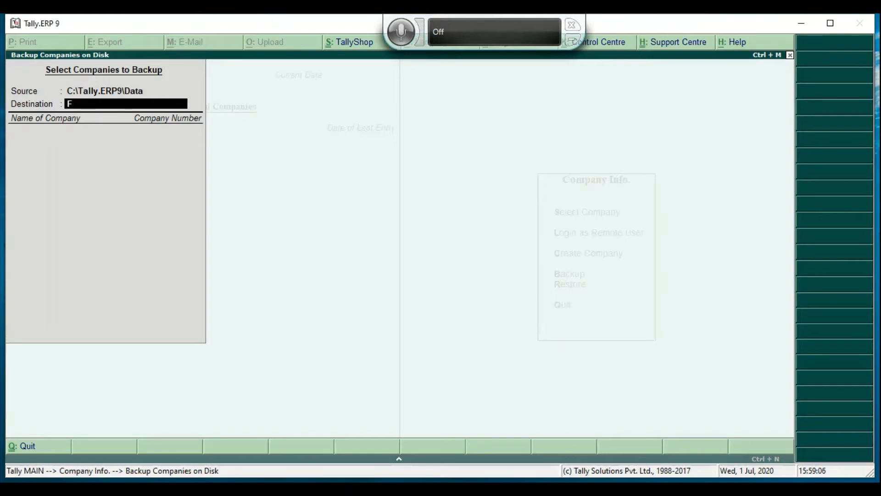
{"action": "type", "text": "F:\\my_Data"}
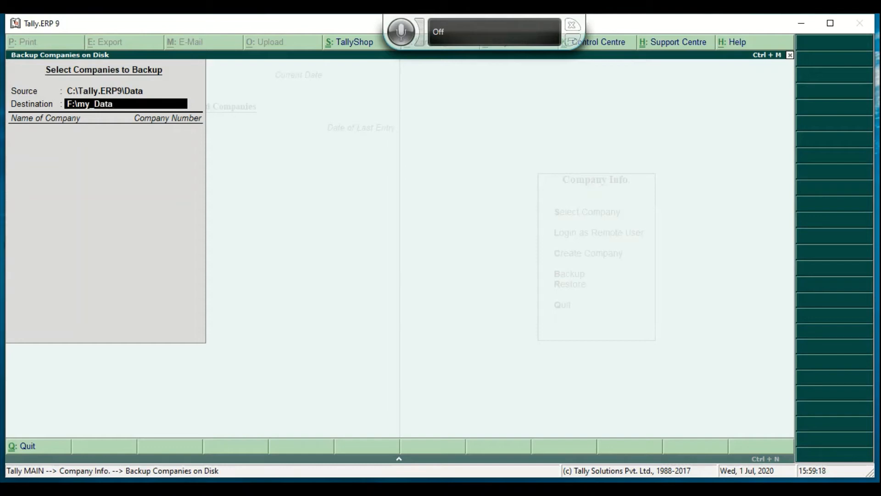
{"action": "key", "text": "Return"}
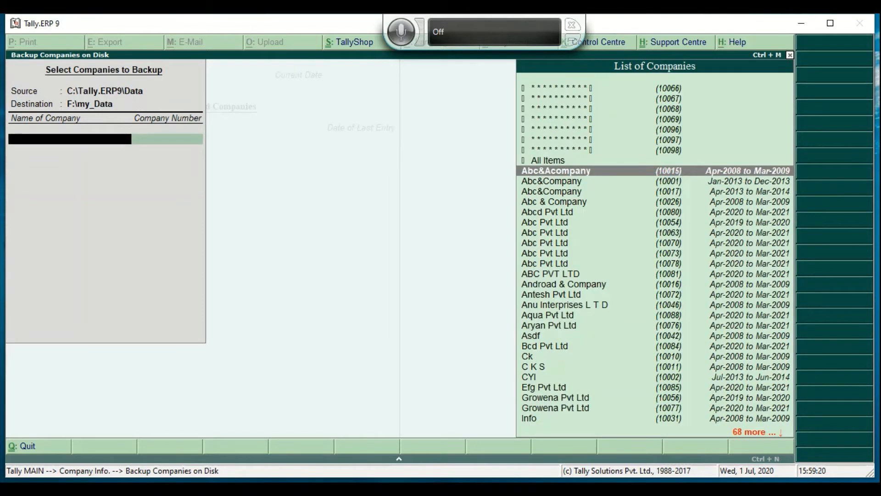
Add TPS PVT LTD to the companies to back up.
{"action": "key", "text": "Down"}
{"action": "key", "text": "Down"}
{"action": "key", "text": "Down"}
{"action": "key", "text": "Down"}
{"action": "key", "text": "Down"}
{"action": "key", "text": "Down"}
{"action": "key", "text": "Down"}
{"action": "key", "text": "Down"}
{"action": "key", "text": "Down"}
{"action": "key", "text": "Down"}
{"action": "key", "text": "Down"}
{"action": "key", "text": "Down"}
{"action": "key", "text": "Down"}
{"action": "key", "text": "Down"}
{"action": "key", "text": "Down"}
{"action": "key", "text": "Down"}
{"action": "key", "text": "Down"}
{"action": "key", "text": "Down"}
{"action": "key", "text": "Down"}
{"action": "key", "text": "Down"}
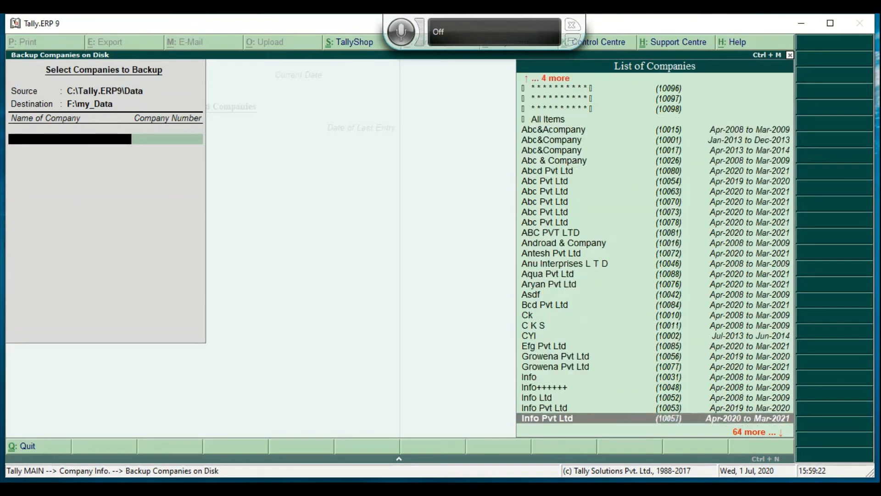
{"action": "key", "text": "Down"}
{"action": "key", "text": "Down"}
{"action": "key", "text": "Down"}
{"action": "key", "text": "Down"}
{"action": "key", "text": "Down"}
{"action": "key", "text": "Down"}
{"action": "key", "text": "Down"}
{"action": "key", "text": "Down"}
{"action": "key", "text": "Down"}
{"action": "key", "text": "Down"}
{"action": "key", "text": "Down"}
{"action": "key", "text": "Down"}
{"action": "key", "text": "Down"}
{"action": "key", "text": "Down"}
{"action": "key", "text": "Down"}
{"action": "key", "text": "Down"}
{"action": "key", "text": "Down"}
{"action": "key", "text": "Down"}
{"action": "key", "text": "Down"}
{"action": "key", "text": "Down"}
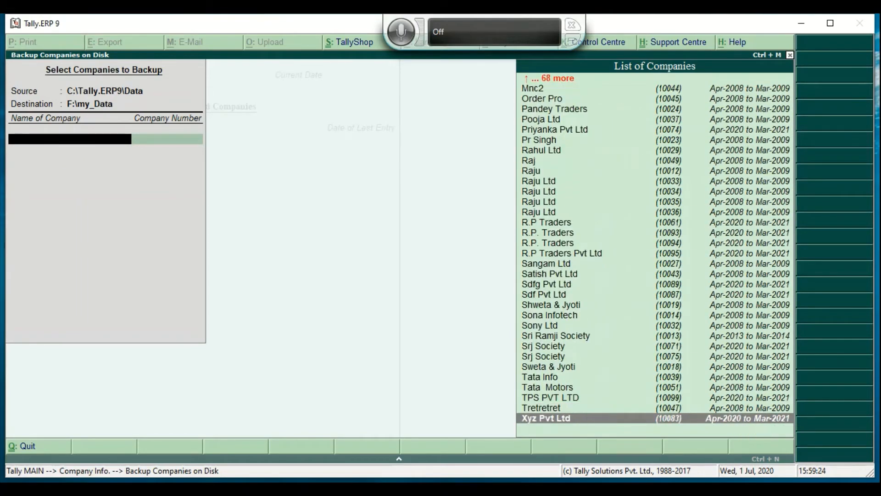
{"action": "key", "text": "Up"}
{"action": "key", "text": "Down"}
{"action": "key", "text": "Up"}
{"action": "key", "text": "Up"}
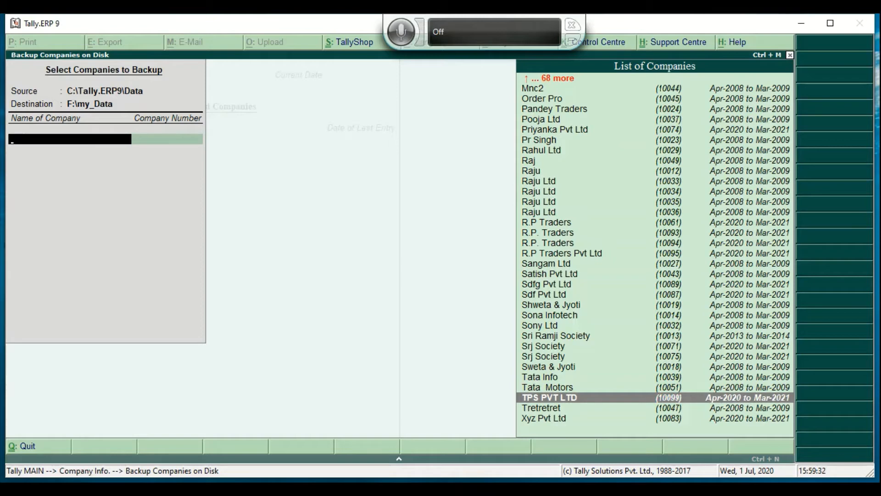
{"action": "key", "text": "Return"}
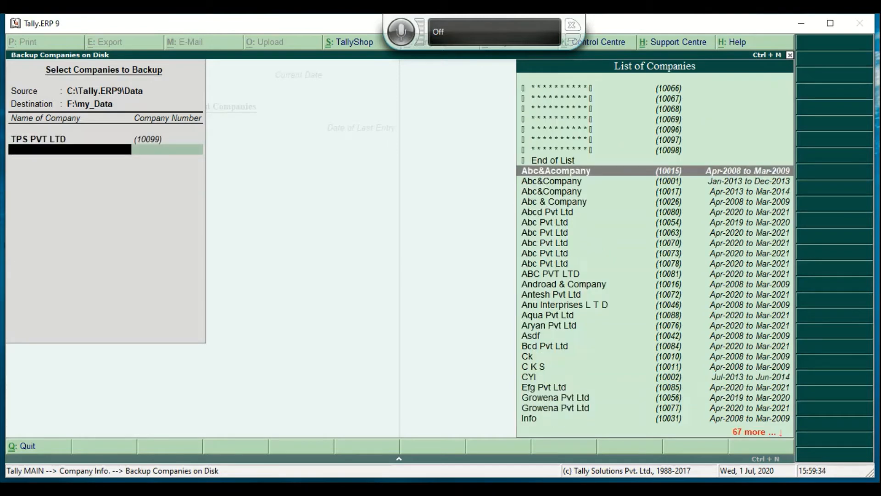
End the list of companies and accept the backup.
{"action": "left_click", "coordinate": [555, 159]}
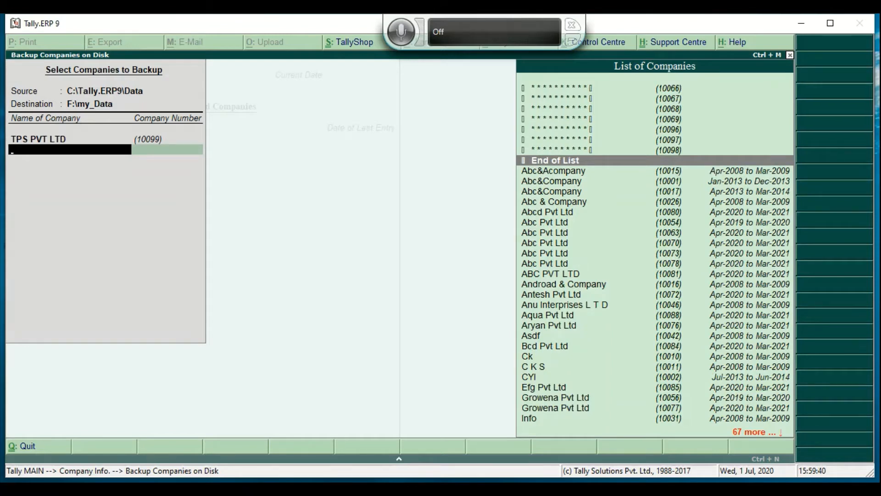
{"action": "key", "text": "Down"}
{"action": "key", "text": "Down"}
{"action": "key", "text": "Down"}
{"action": "key", "text": "Up"}
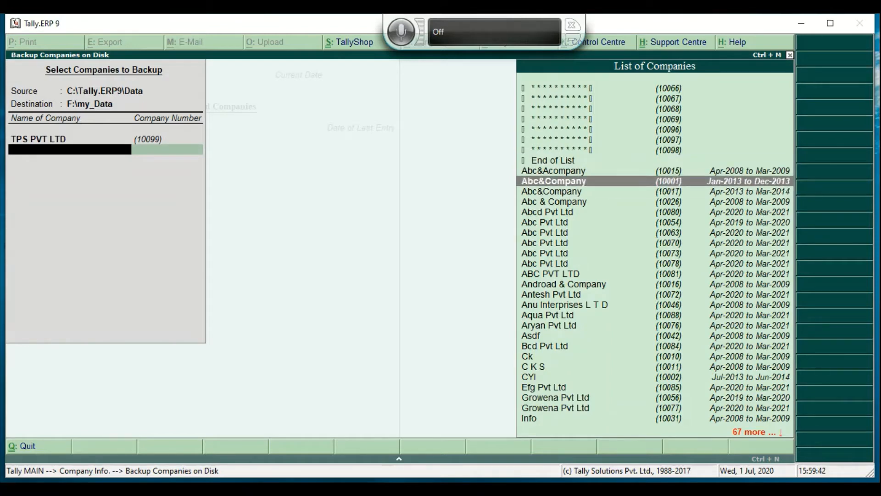
{"action": "key", "text": "Up"}
{"action": "key", "text": "Up"}
{"action": "key", "text": "Return"}
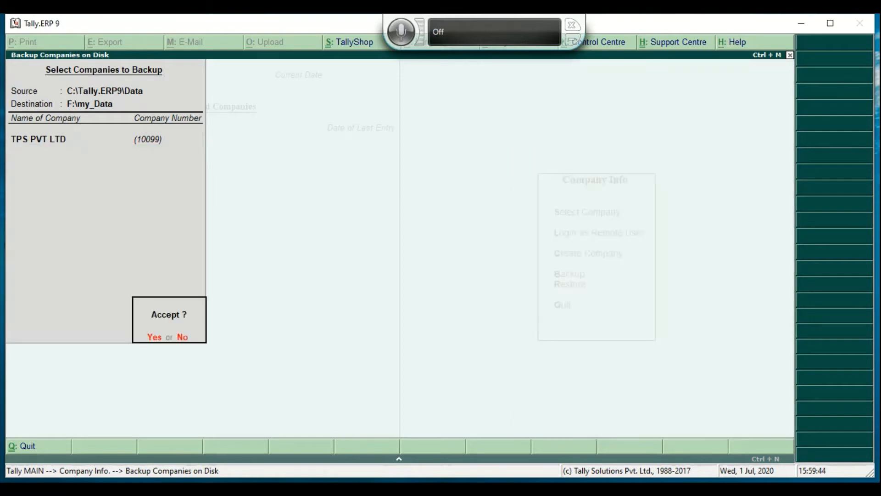
{"action": "key", "text": "Return"}
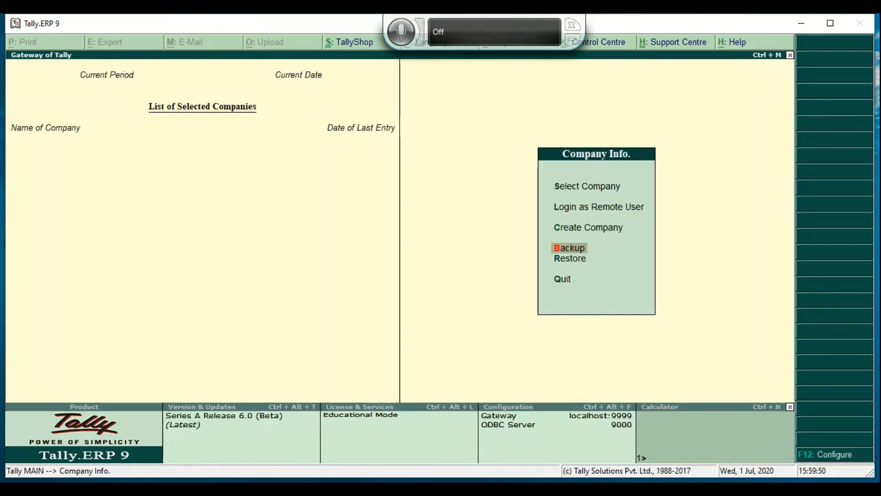
Inspect the backup file in the my_Data folder on drive F: in File Explorer, and return to Tally.ERP 9.
{"action": "left_click", "coordinate": [801, 23]}
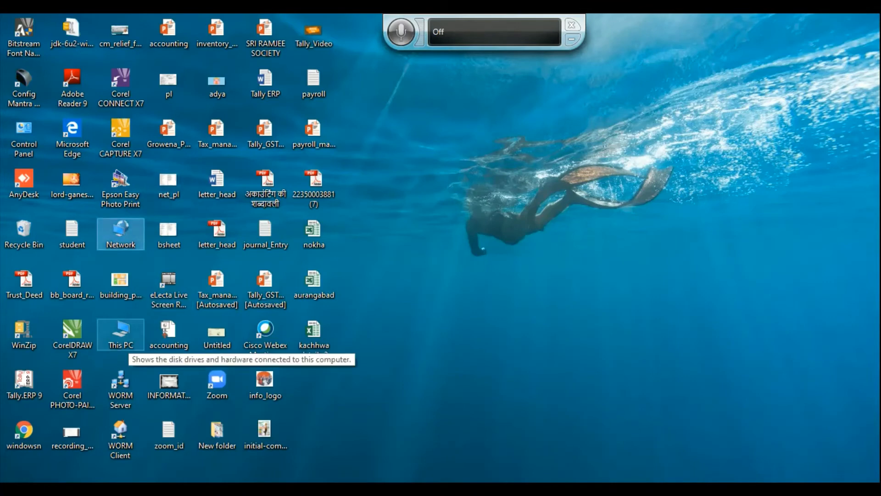
{"action": "double_click", "coordinate": [121, 340]}
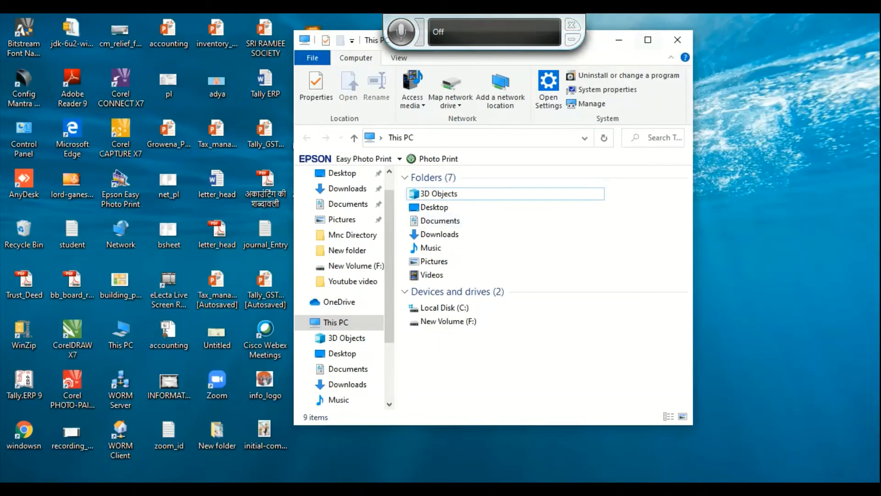
{"action": "left_click", "coordinate": [649, 40]}
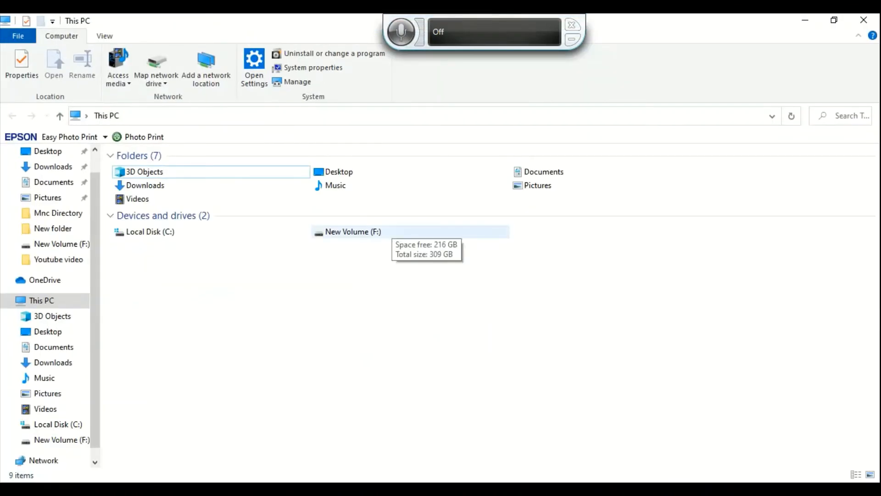
{"action": "double_click", "coordinate": [392, 232]}
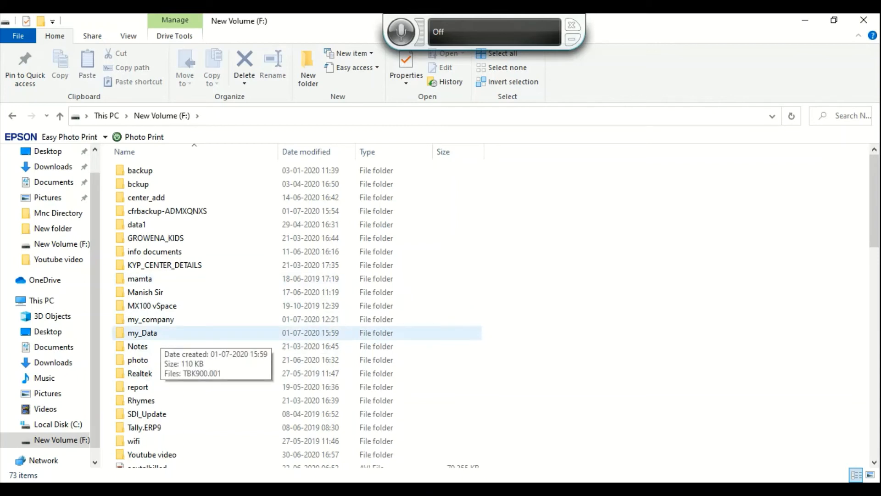
{"action": "double_click", "coordinate": [156, 335]}
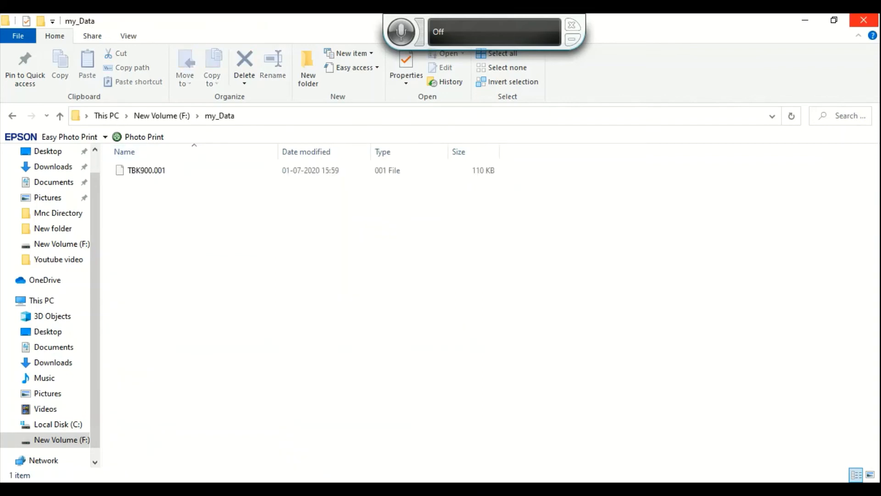
{"action": "left_click", "coordinate": [864, 20]}
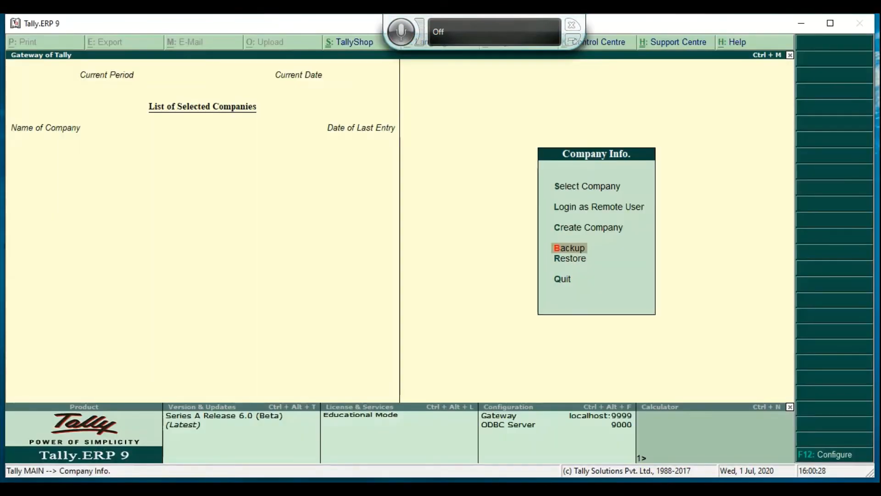
Load the company TPS PVT LTD from the list of existing companies.
{"action": "key", "text": "Up"}
{"action": "key", "text": "Up"}
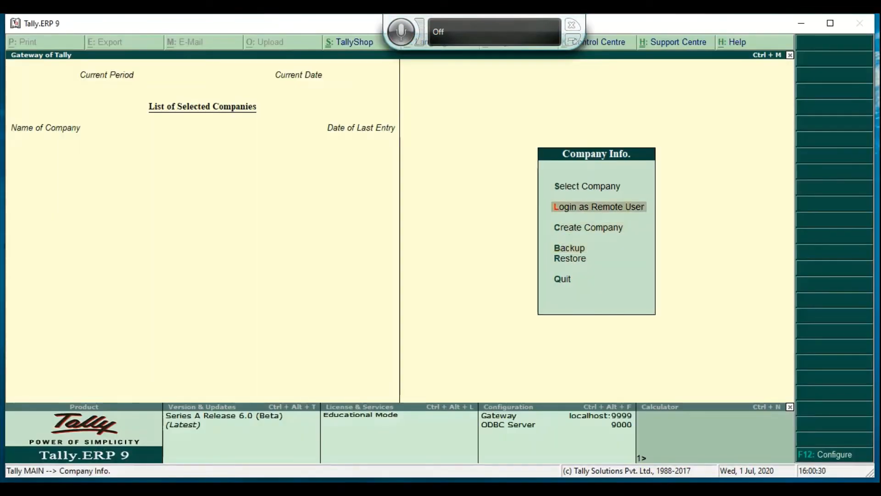
{"action": "key", "text": "Up"}
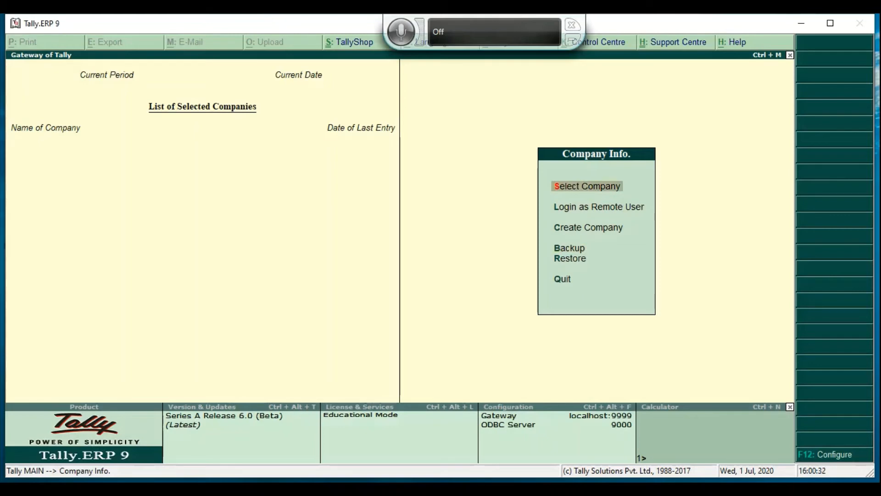
{"action": "key", "text": "Return"}
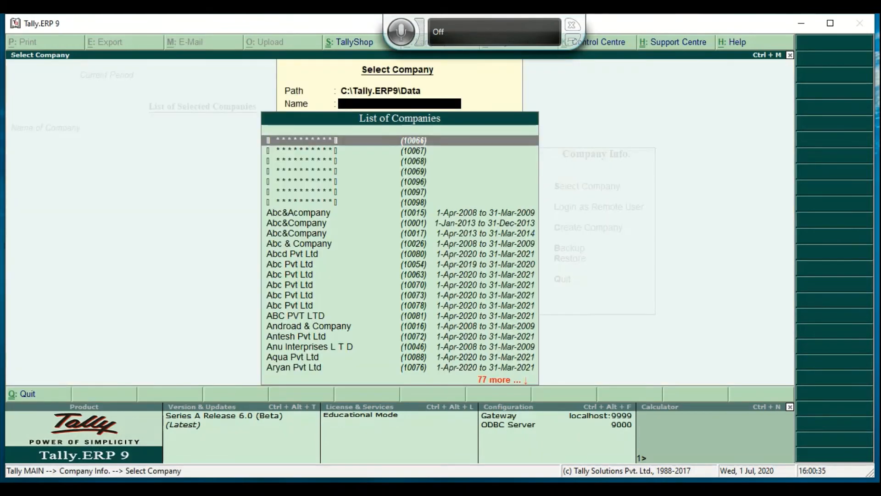
{"action": "type", "text": "T"}
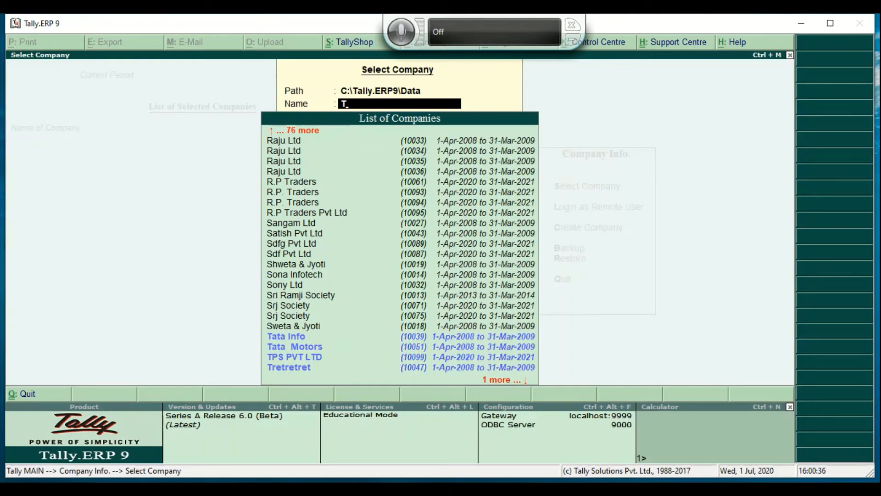
{"action": "type", "text": "ps"}
{"action": "key", "text": "Return"}
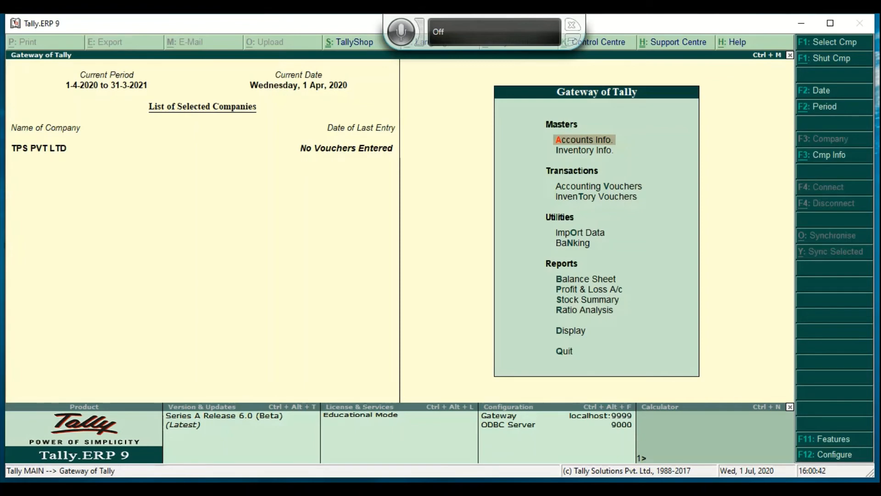
Open the company TPS PVT LTD for alteration and permanently delete it.
{"action": "key", "text": "alt+F3"}
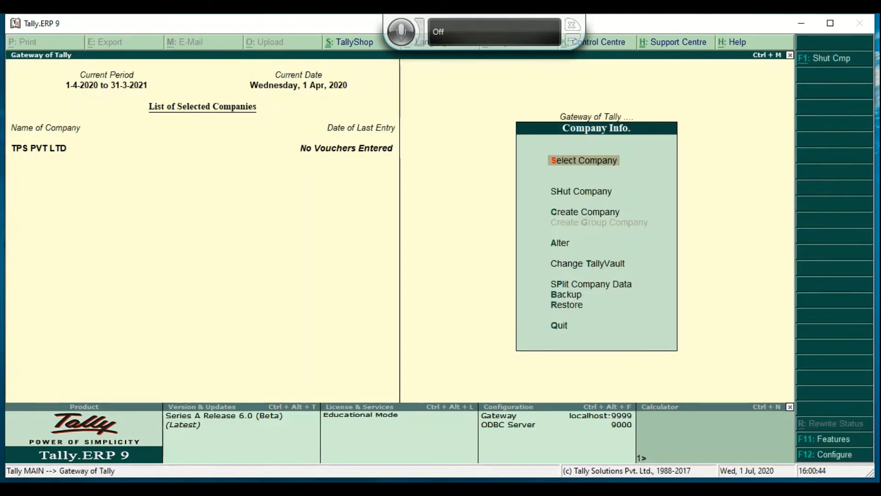
{"action": "key", "text": "Down"}
{"action": "key", "text": "Down"}
{"action": "key", "text": "Down"}
{"action": "key", "text": "Return"}
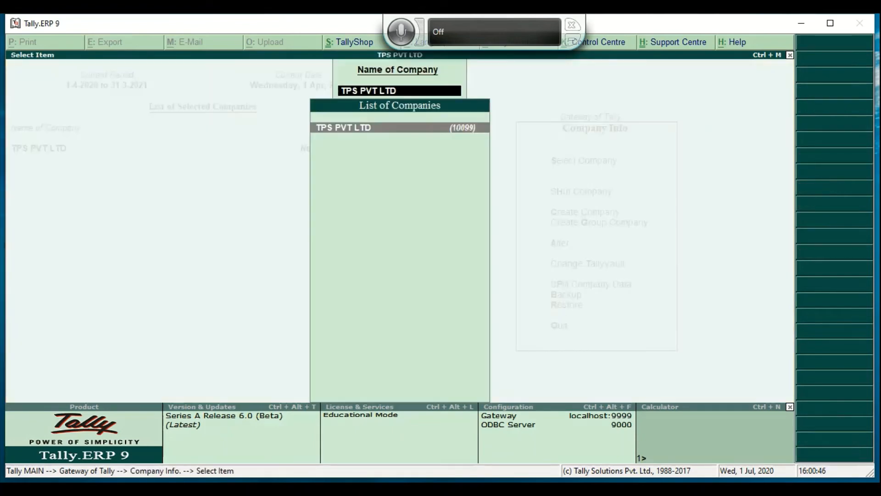
{"action": "key", "text": "Return"}
{"action": "key", "text": "alt+d"}
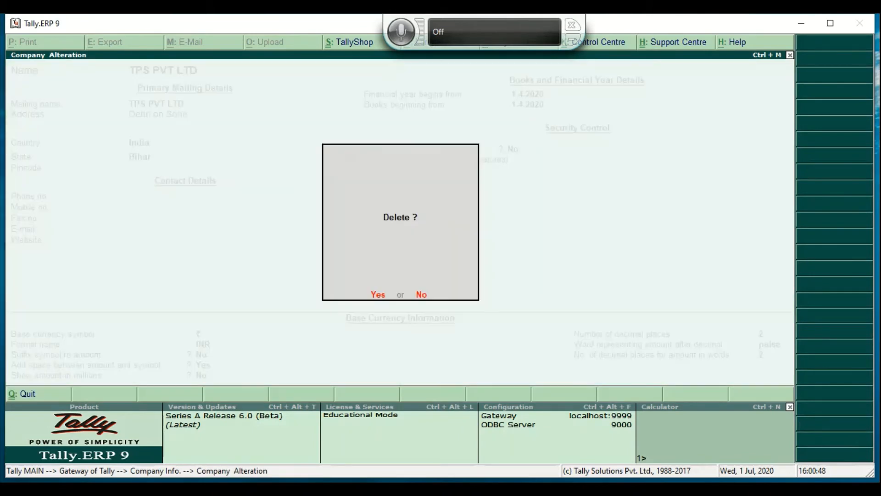
{"action": "key", "text": "y"}
{"action": "key", "text": "y"}
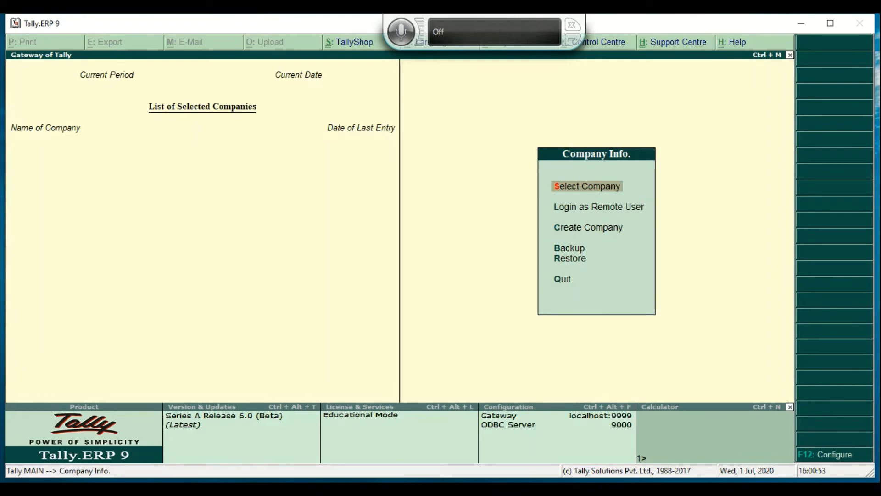
Search the list of existing companies under T for TPS PVT LTD, and leave the list without selecting a company.
{"action": "key", "text": "Return"}
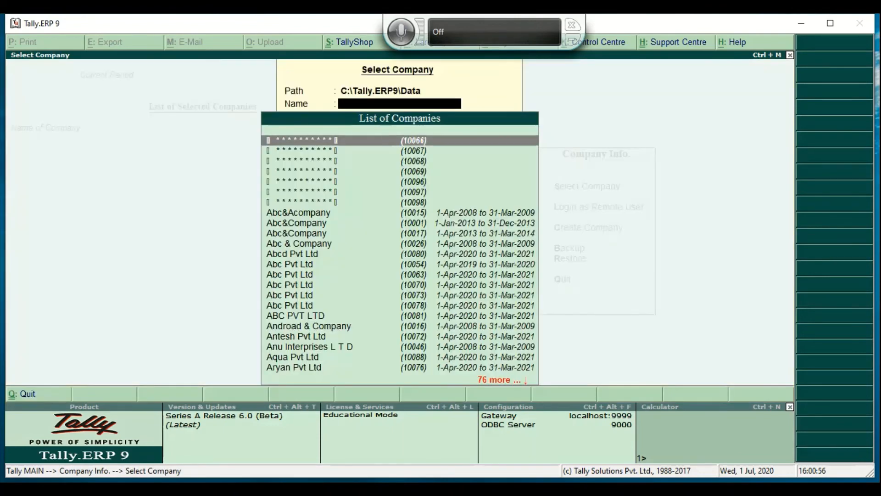
{"action": "type", "text": "T"}
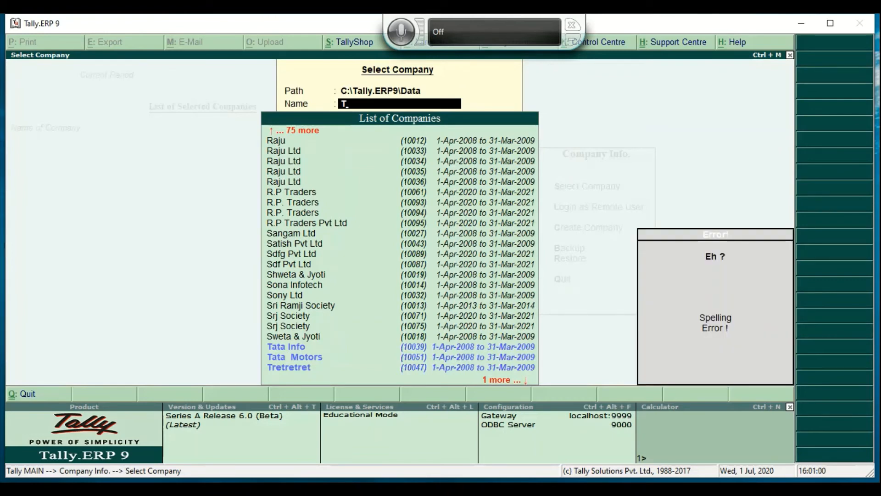
{"action": "key", "text": "BackSpace"}
{"action": "key", "text": "Escape"}
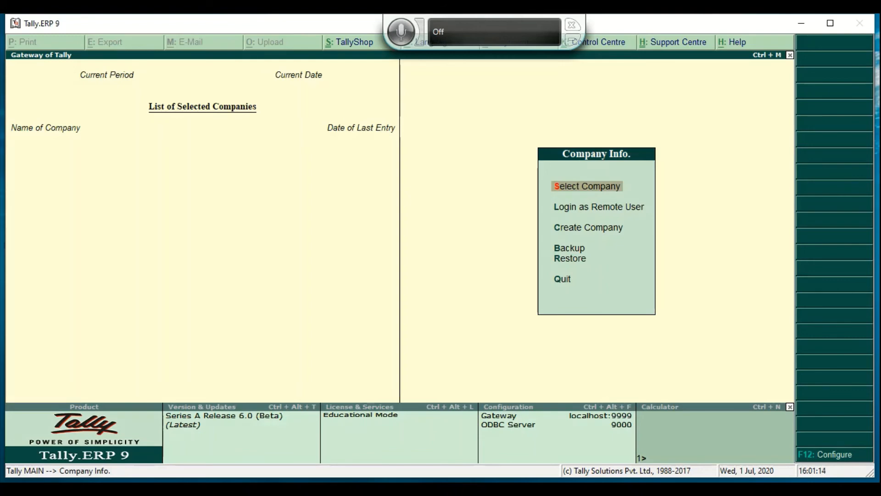
Restore the company TPS PVT LTD from the backup in F:\my_Data to C:\Tally.ERP9\Data.
{"action": "key", "text": "Down"}
{"action": "key", "text": "Down"}
{"action": "key", "text": "Down"}
{"action": "key", "text": "Down"}
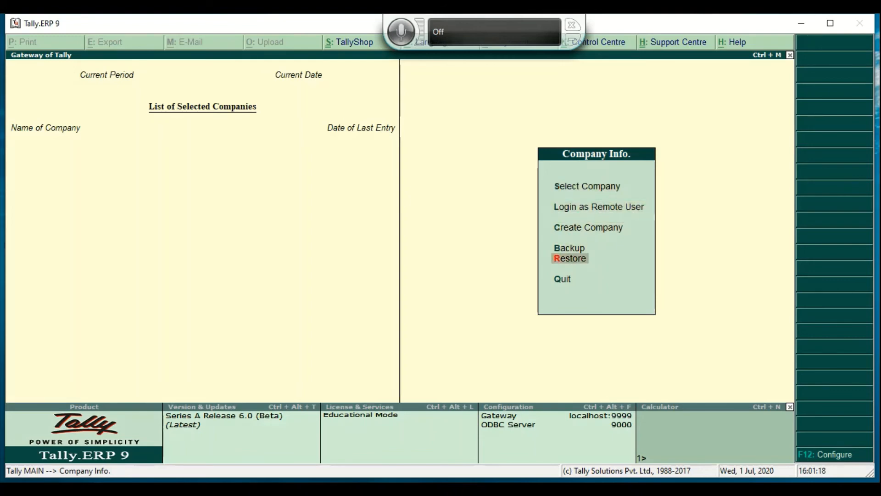
{"action": "key", "text": "Return"}
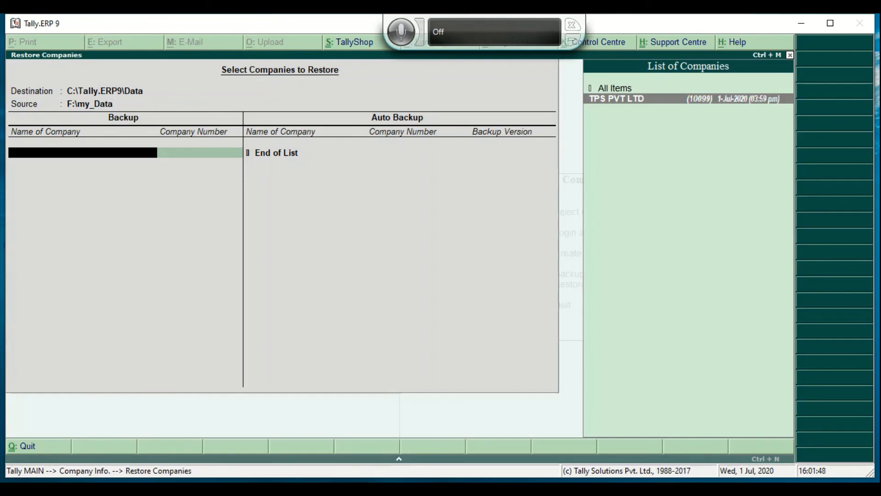
{"action": "key", "text": "Return"}
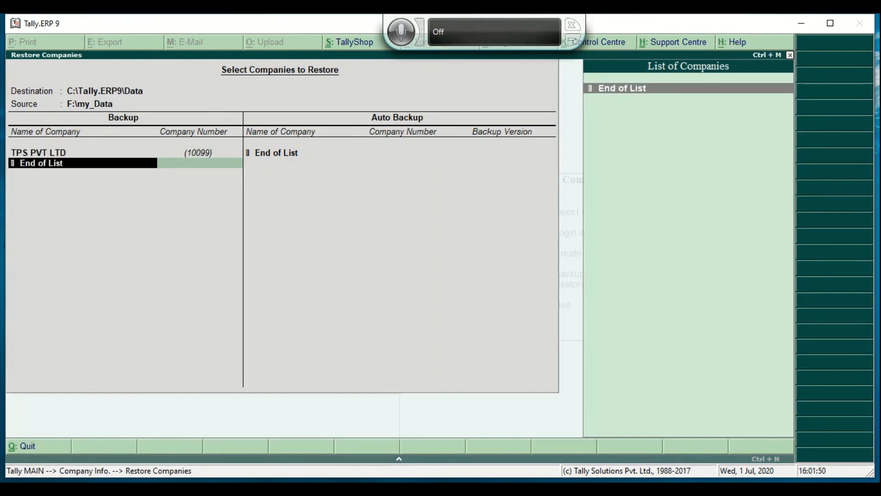
{"action": "key", "text": "Return"}
{"action": "key", "text": "y"}
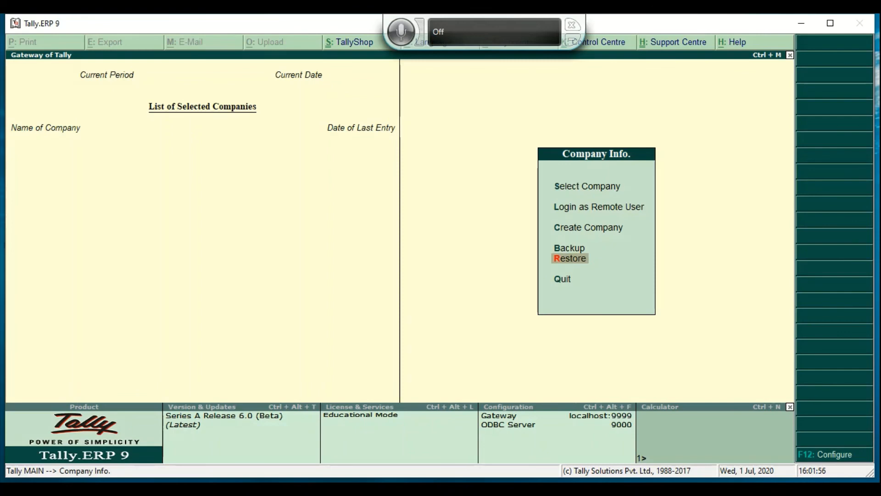
Load the restored company TPS PVT LTD from the existing companies in C:\Tally.ERP9\Data.
{"action": "key", "text": "Up"}
{"action": "key", "text": "Up"}
{"action": "key", "text": "Up"}
{"action": "key", "text": "Up"}
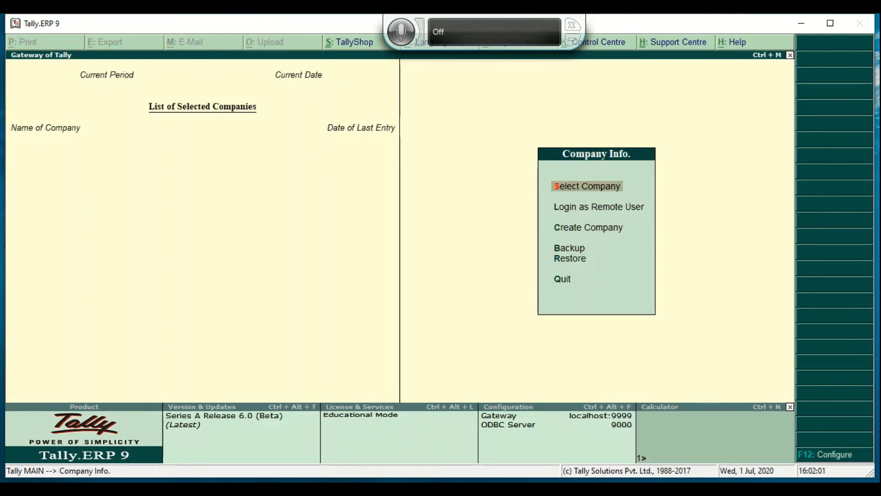
{"action": "key", "text": "Return"}
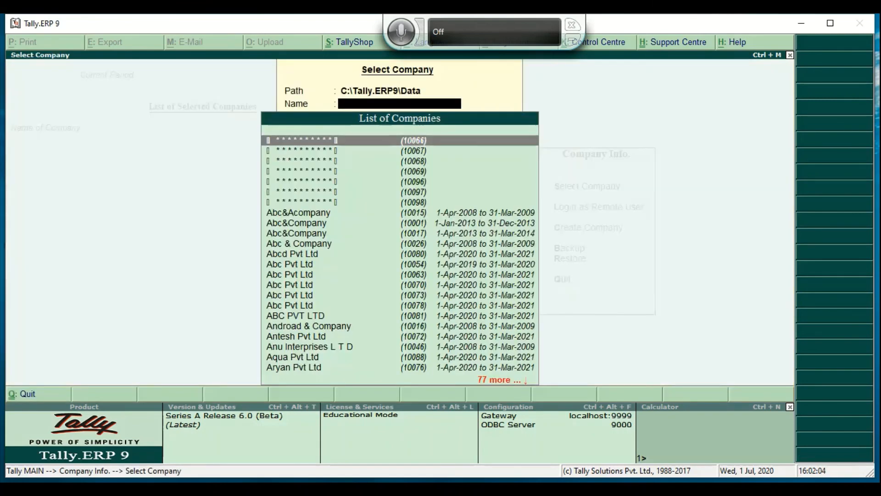
{"action": "type", "text": "Tps"}
{"action": "key", "text": "Return"}
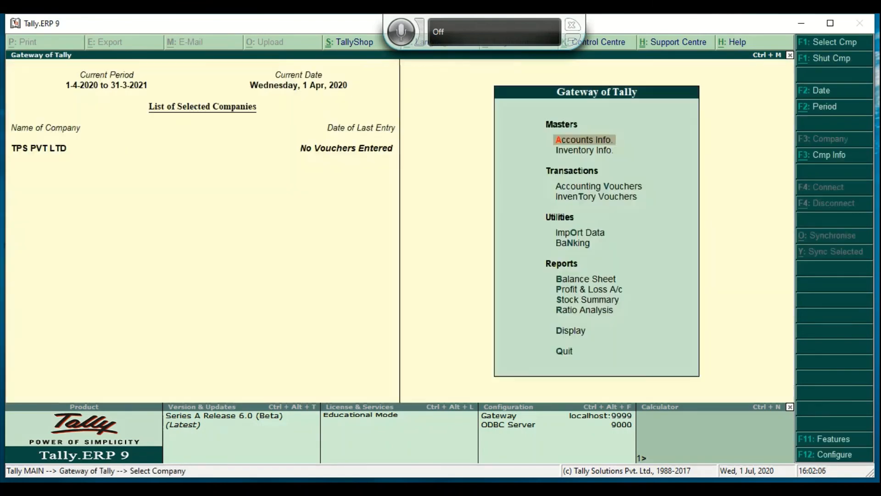